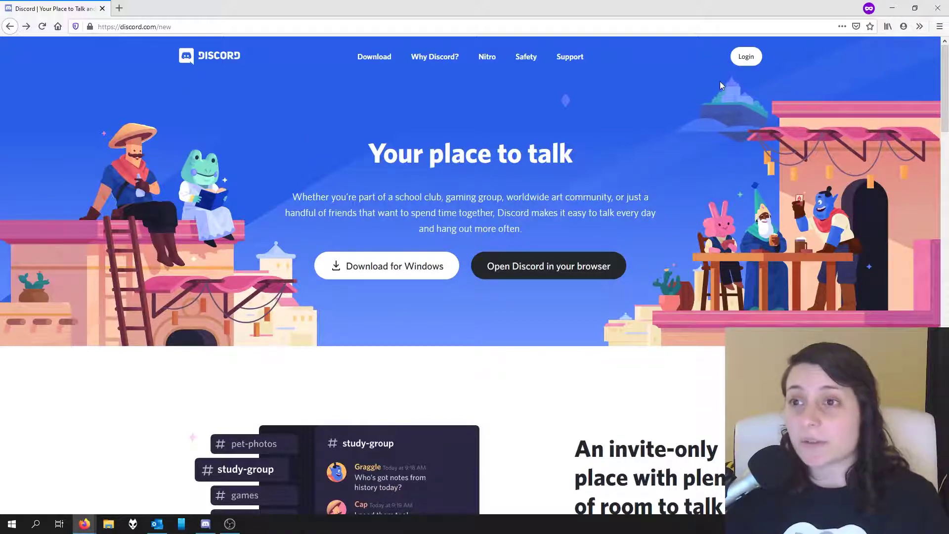
Open the new account registration form from the login page and enter a username
{"action": "left_click", "coordinate": [744, 58]}
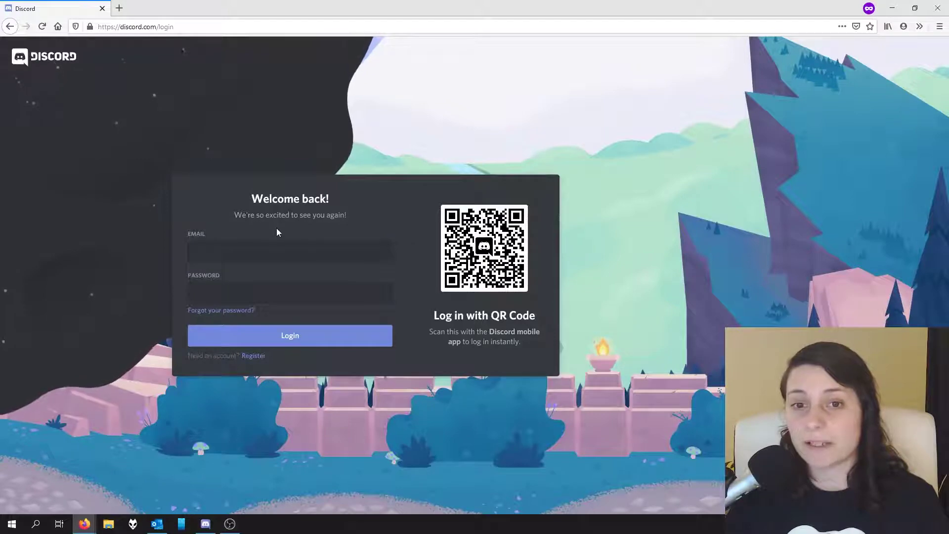
{"action": "left_click", "coordinate": [255, 357]}
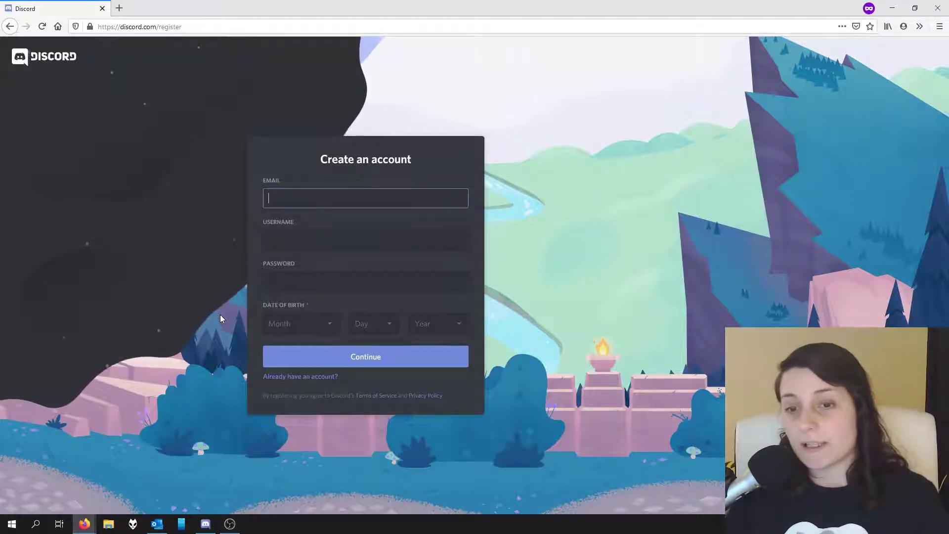
{"action": "left_click", "coordinate": [248, 186]}
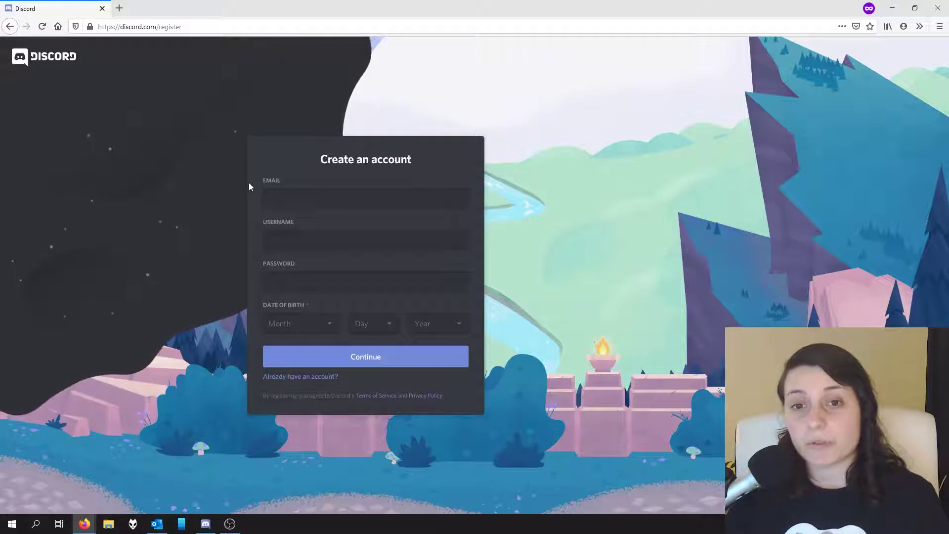
{"action": "left_click", "coordinate": [301, 244]}
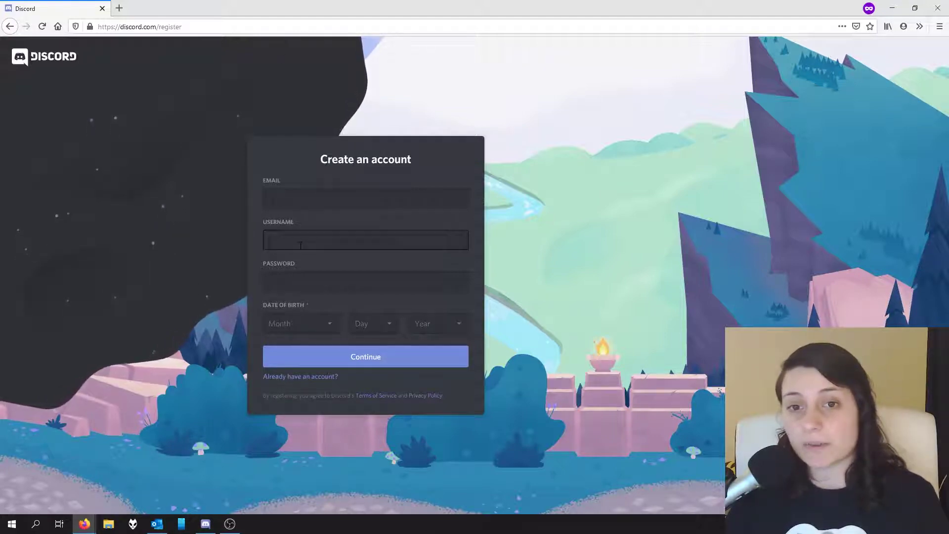
{"action": "left_click", "coordinate": [301, 246]}
{"action": "type", "text": "Kim"}
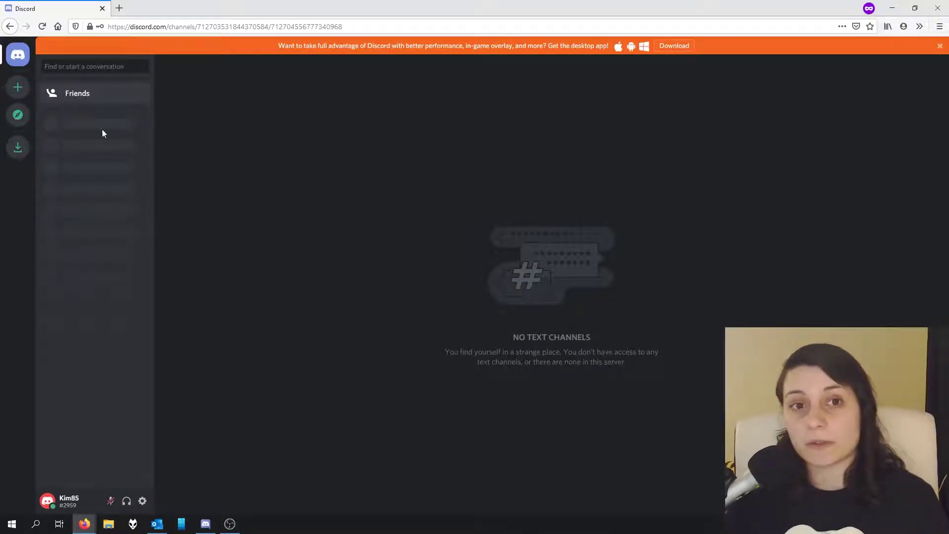
Join an existing server by pasting its invite link
{"action": "left_click", "coordinate": [18, 92]}
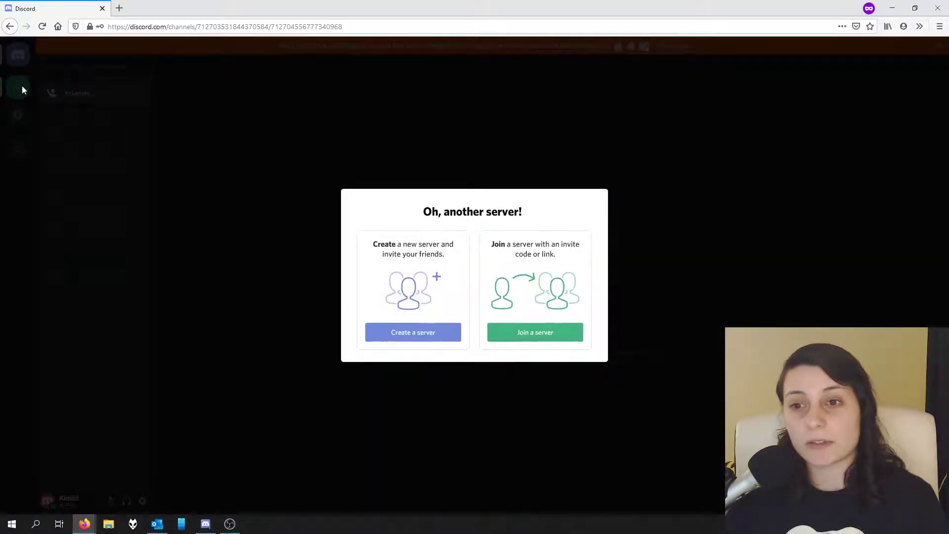
{"action": "left_click", "coordinate": [547, 338]}
{"action": "left_click", "coordinate": [464, 277]}
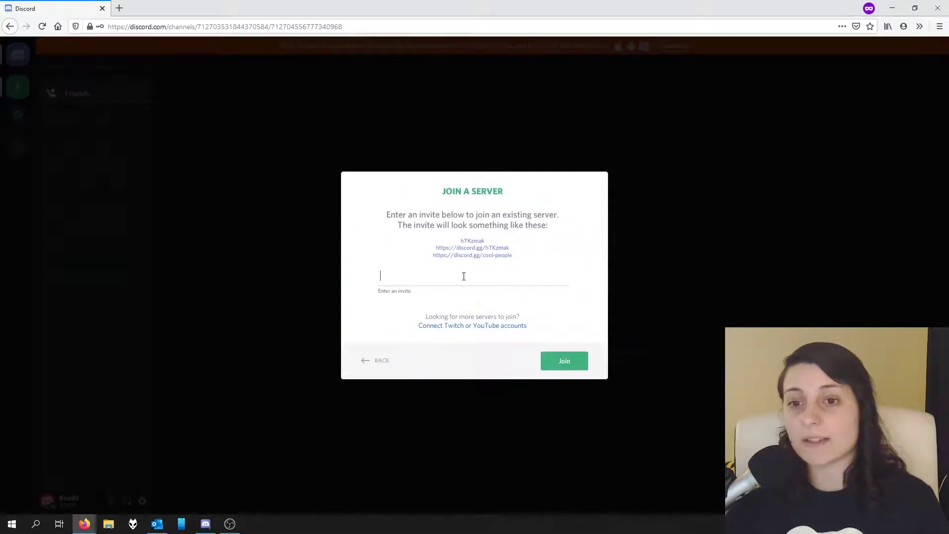
{"action": "key", "text": "ctrl+v"}
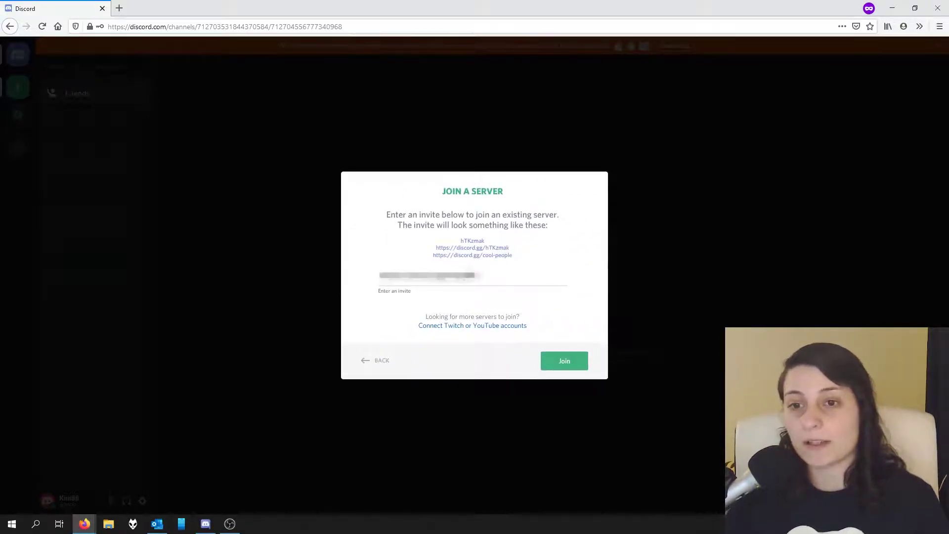
{"action": "left_click", "coordinate": [573, 365]}
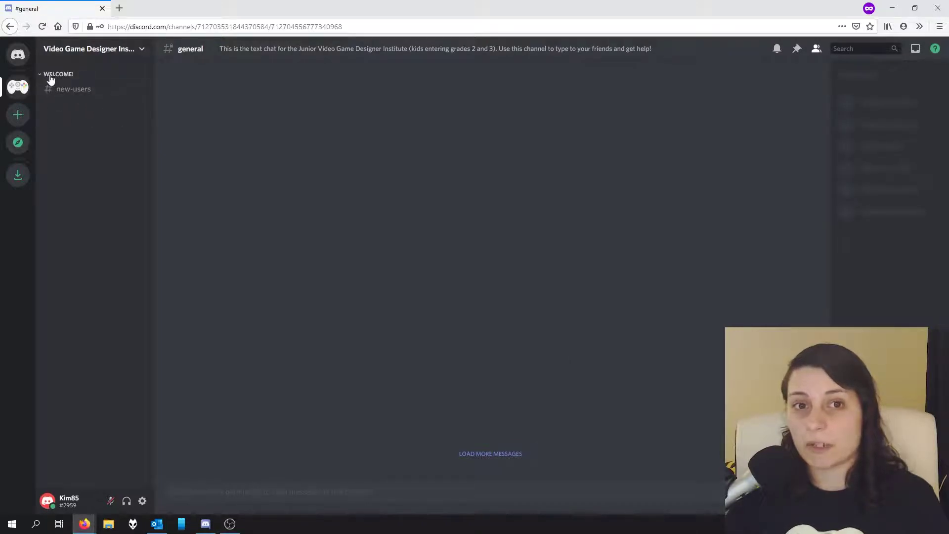
Post a message in the new-users channel giving the first name and participation in the Young Video Game Designer Institute
{"action": "left_click", "coordinate": [79, 92]}
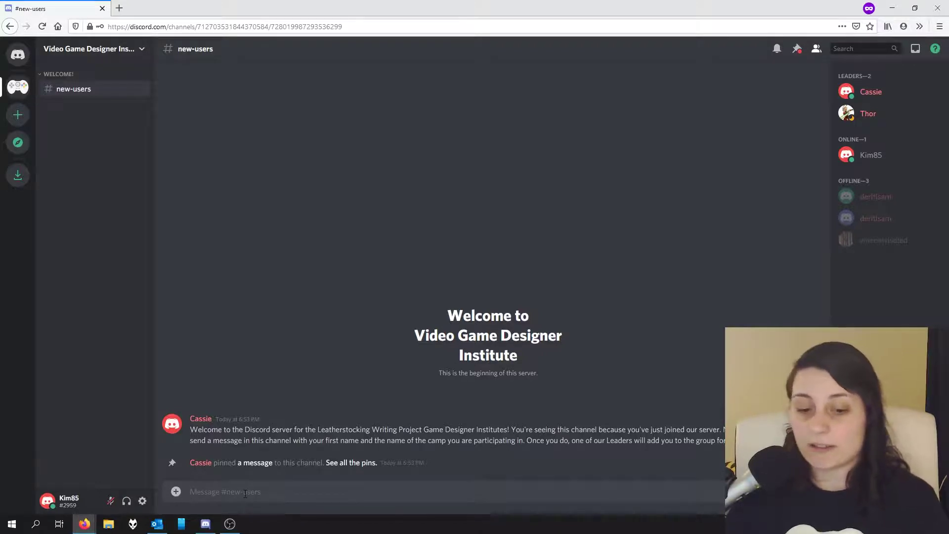
{"action": "type", "text": "My name i"}
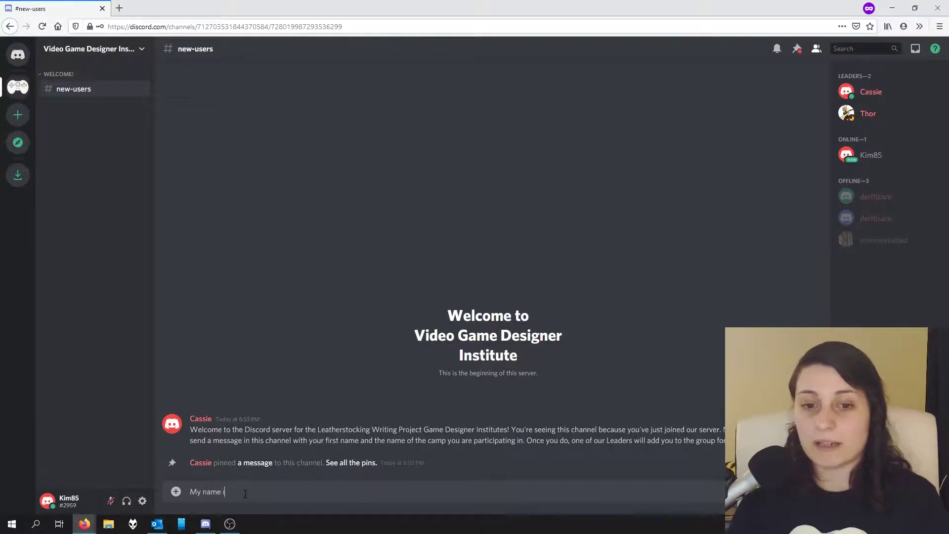
{"action": "type", "text": "s Kim,"}
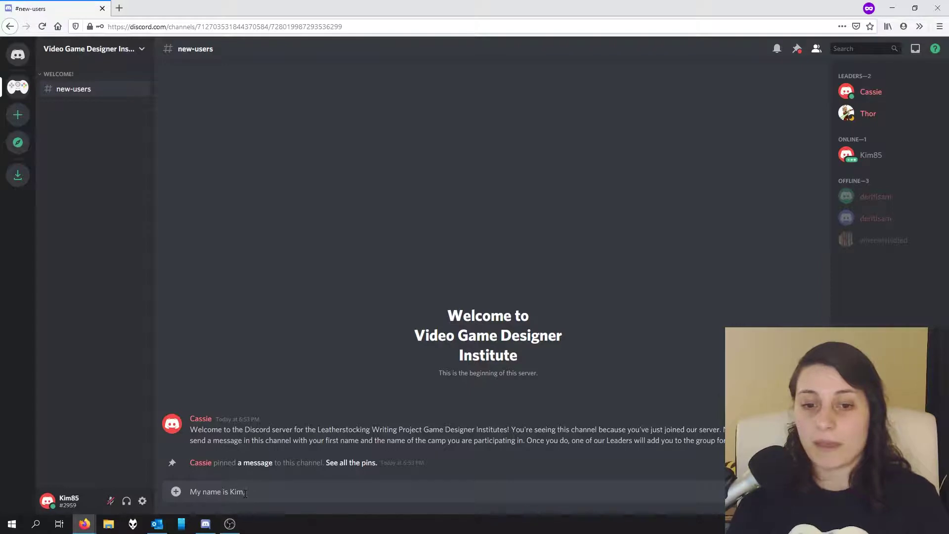
{"action": "type", "text": " and I am participat"}
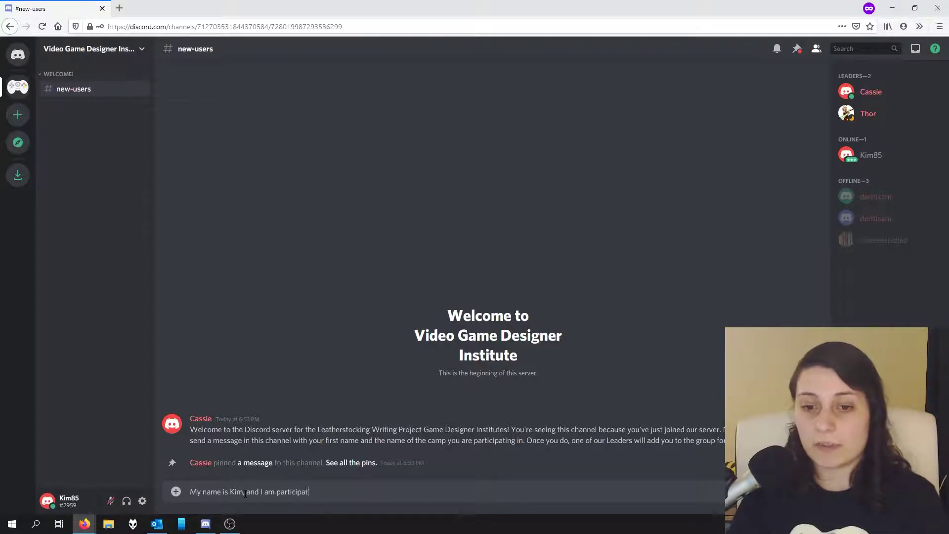
{"action": "type", "text": "ing in the Young Vide"}
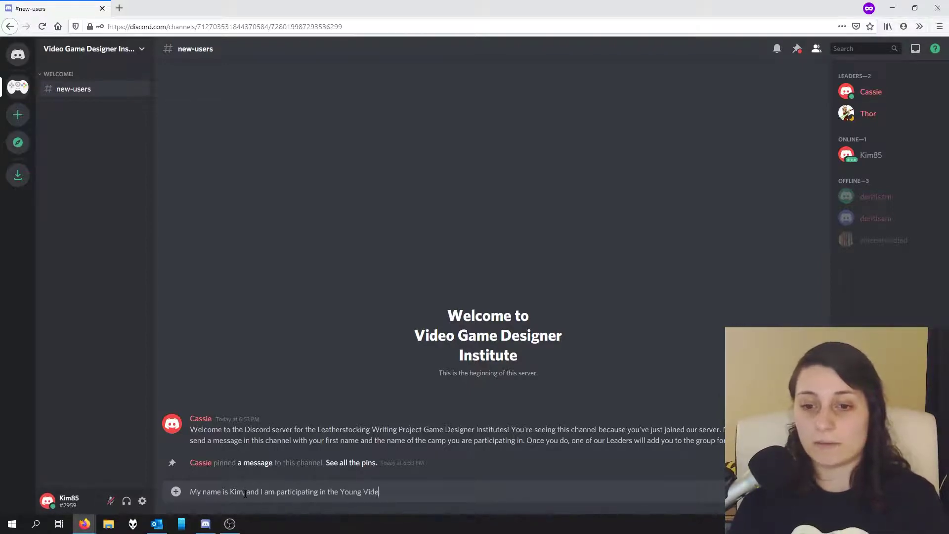
{"action": "type", "text": "o Game Designer Institute"}
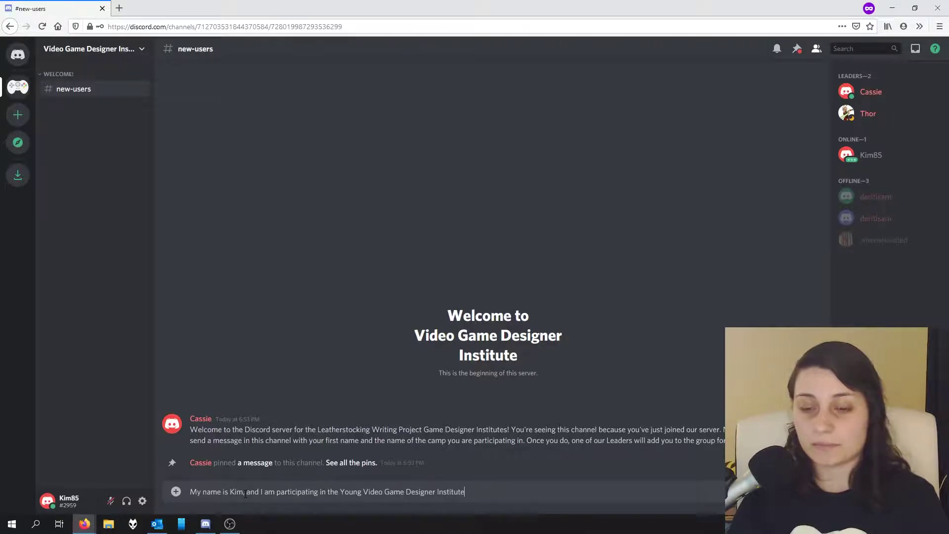
{"action": "key", "text": "Return"}
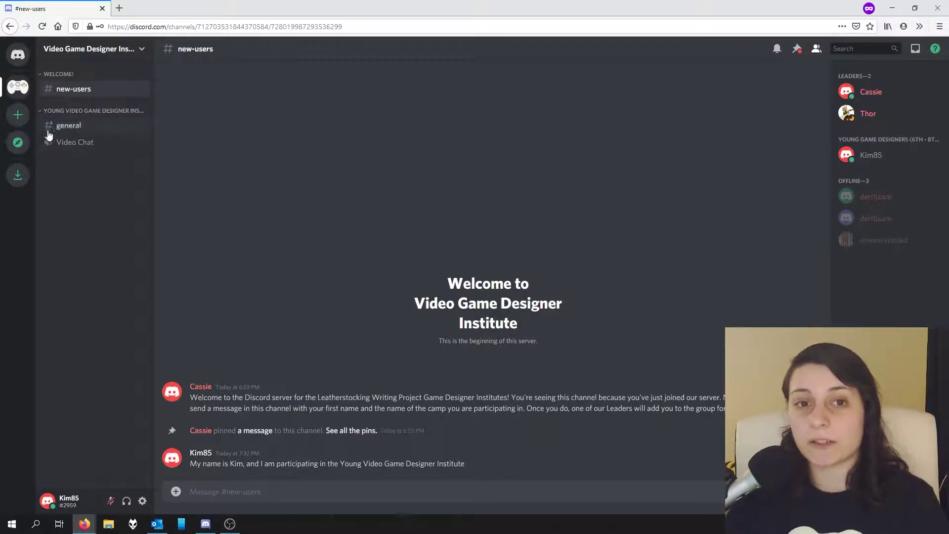
In the Young Video Game Designer general channel, mention the first listed leader and send "How do I log in to Gamestar Mechanic?"
{"action": "left_click", "coordinate": [69, 127]}
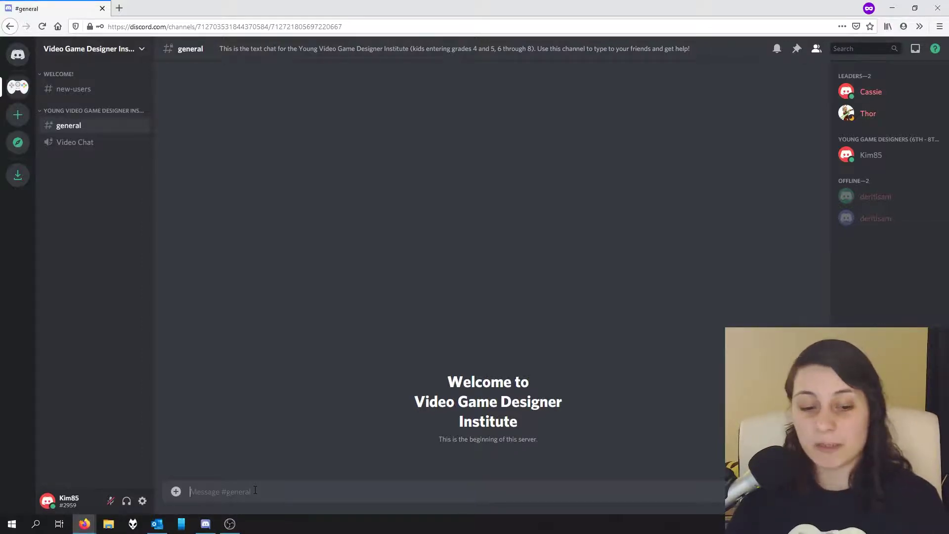
{"action": "type", "text": "@Cassie"}
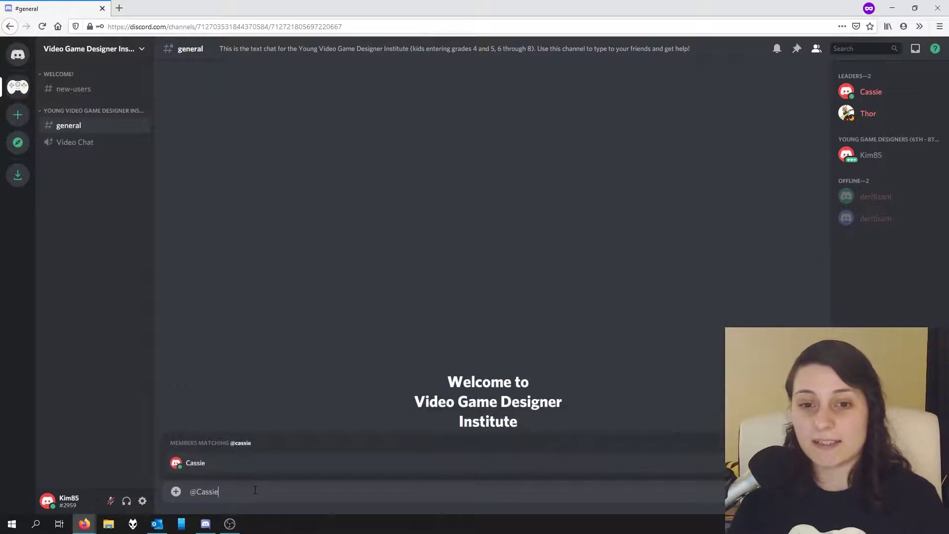
{"action": "type", "text": " How do I le"}
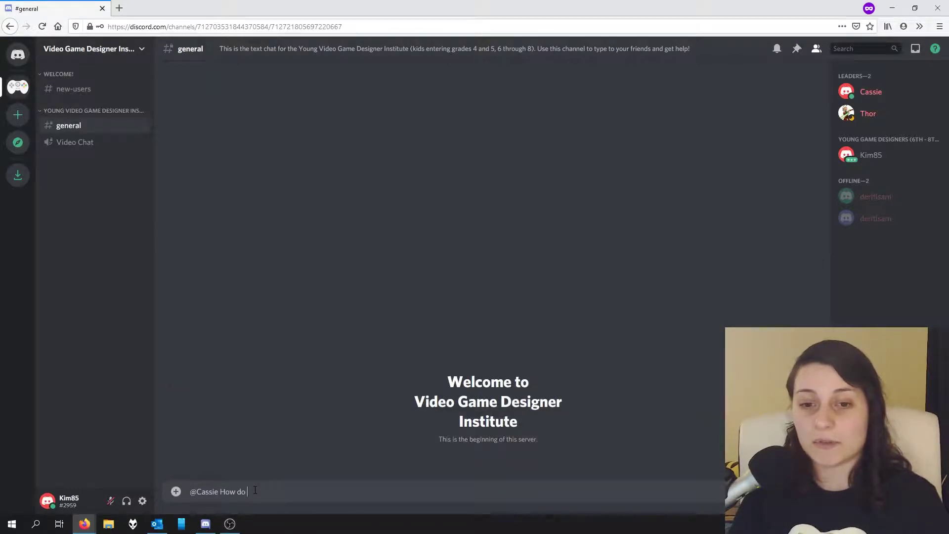
{"action": "type", "text": "g in to G"}
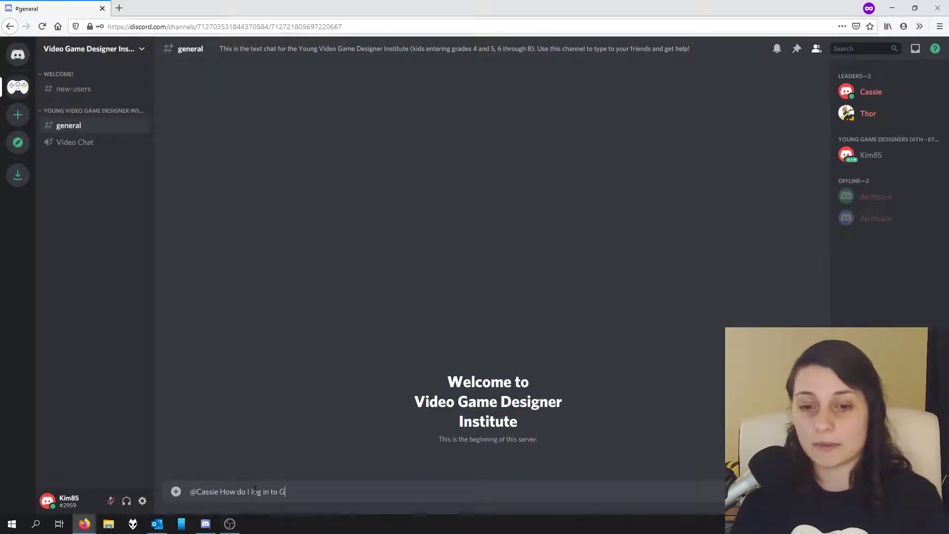
{"action": "type", "text": "amestar Mec"}
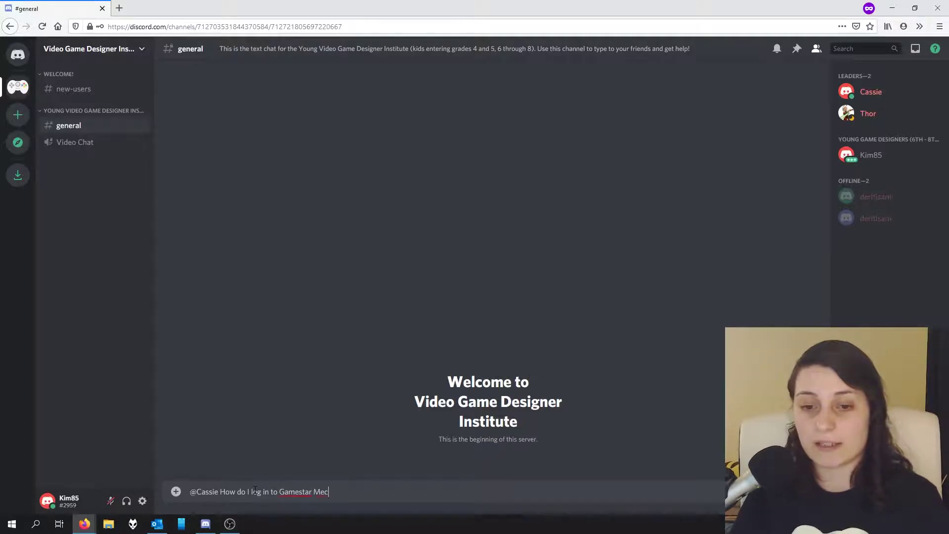
{"action": "type", "text": "hanic?"}
{"action": "key", "text": "Return"}
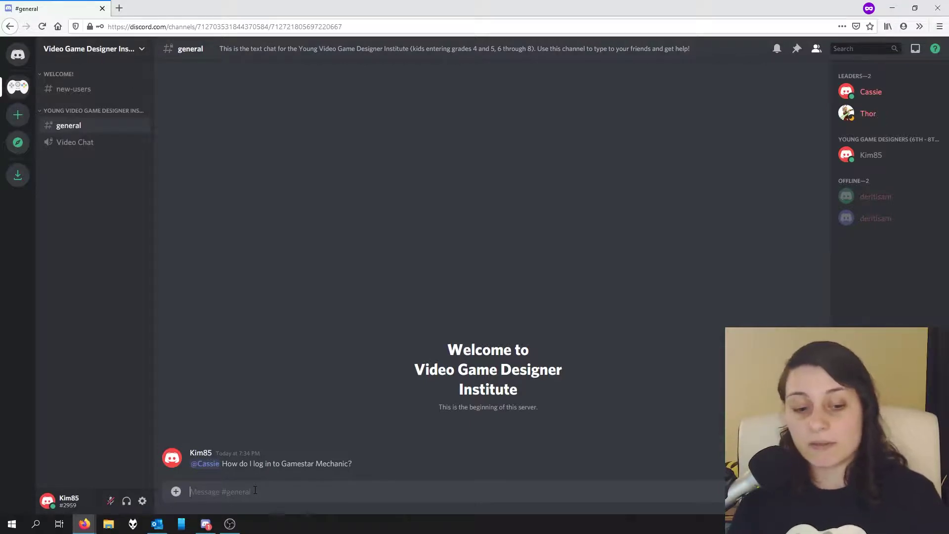
{"action": "type", "text": "@leaders"}
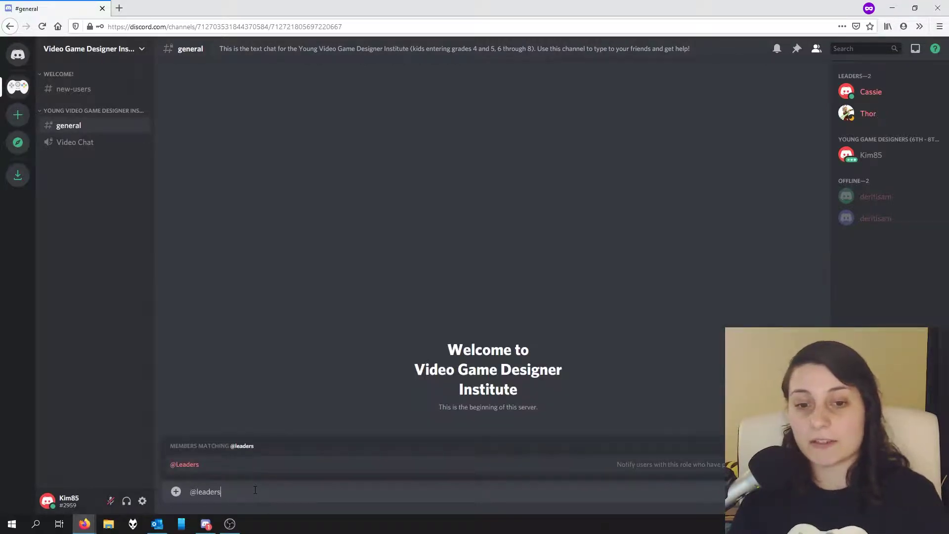
{"action": "left_click", "coordinate": [234, 464]}
{"action": "type", "text": "How d"}
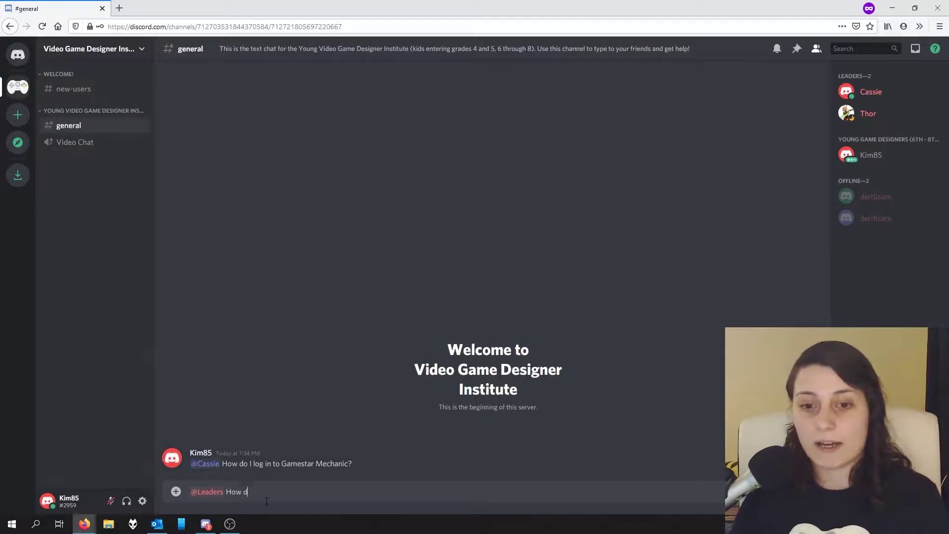
{"action": "type", "text": "o I log in to "}
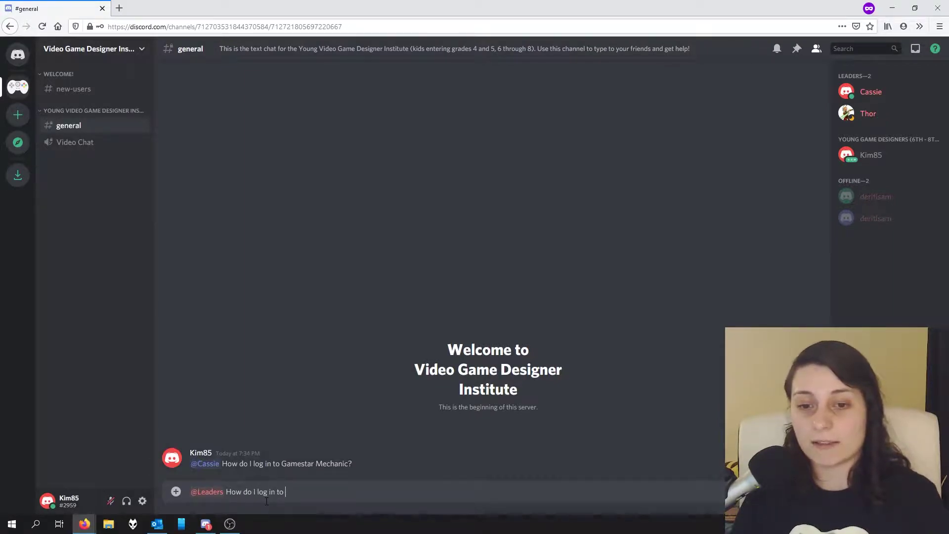
{"action": "type", "text": "Gamestar Mechanic"}
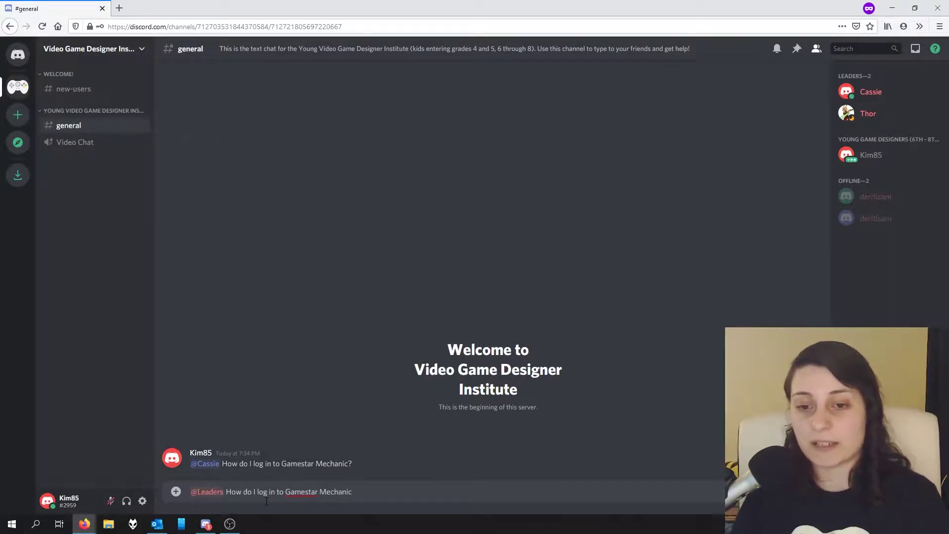
{"action": "type", "text": "?"}
{"action": "key", "text": "Return"}
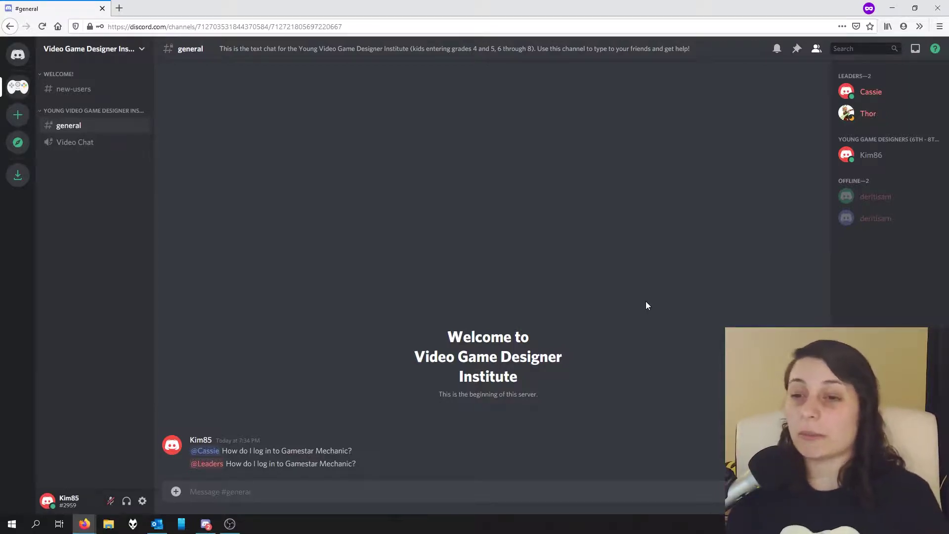
Start a direct message with the first listed leader and send a short "Hi" greeting with the leader's name
{"action": "right_click", "coordinate": [870, 92]}
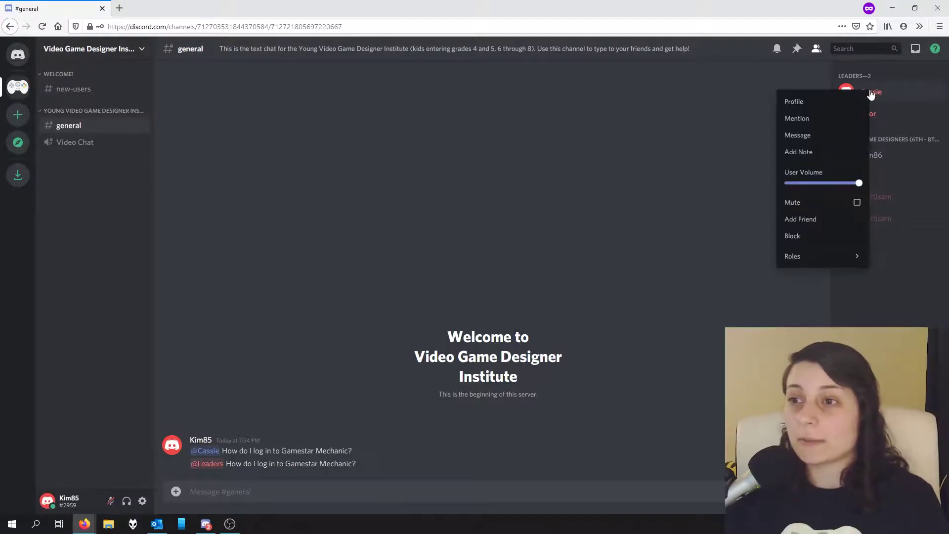
{"action": "left_click", "coordinate": [822, 137]}
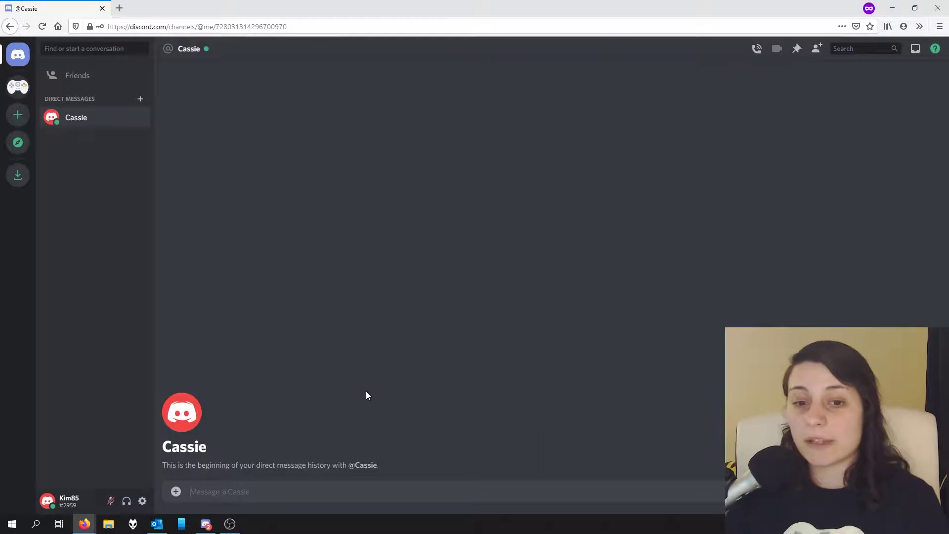
{"action": "type", "text": "Hi Cassie!"}
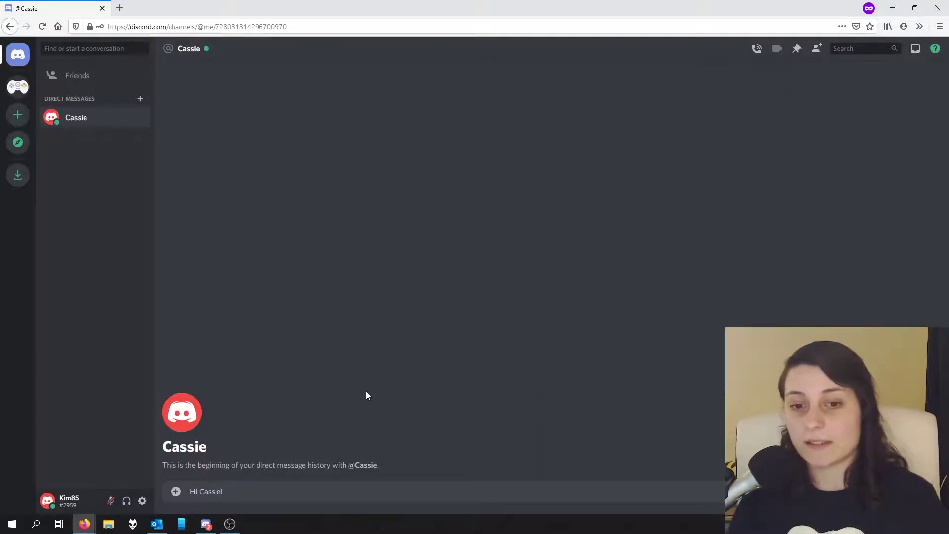
{"action": "key", "text": "Return"}
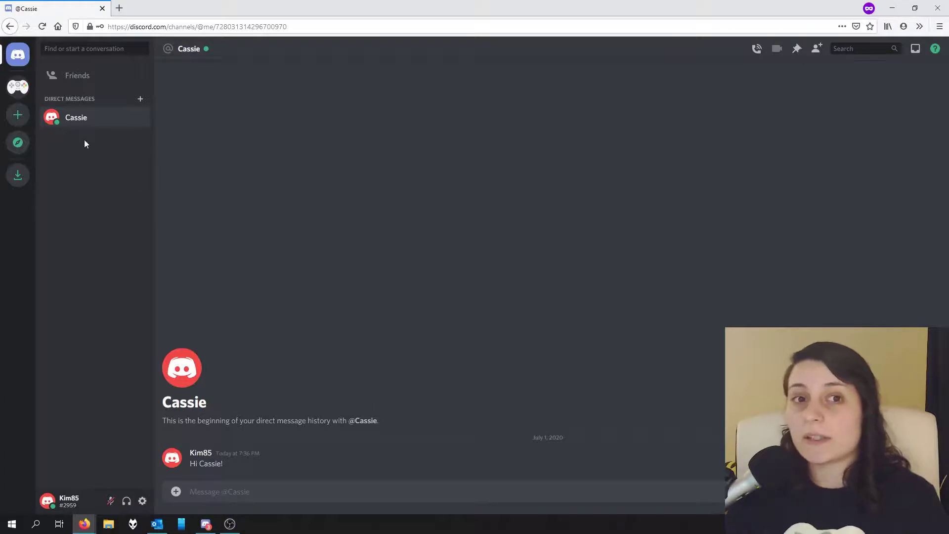
Return to the Video Game Designer Institute server and check the input device choices in the Voice & Video user settings
{"action": "left_click", "coordinate": [19, 89]}
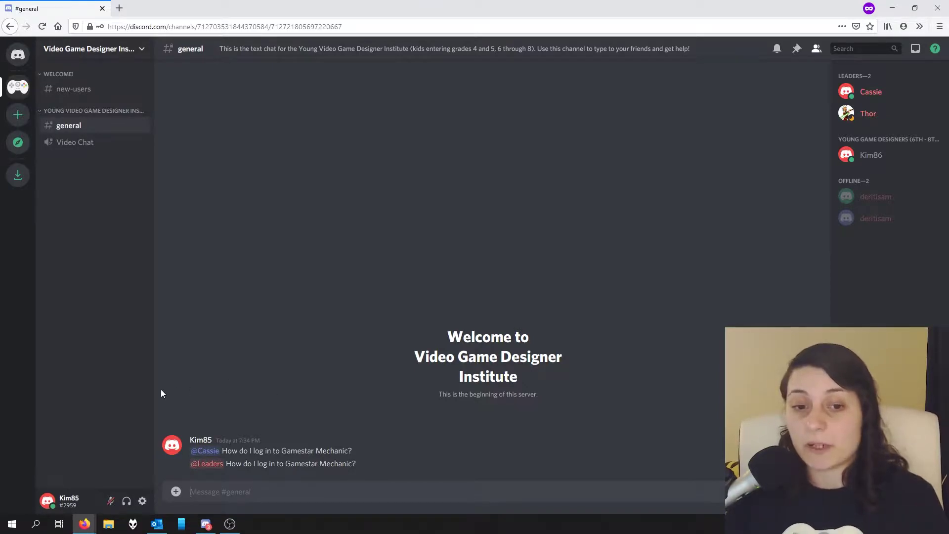
{"action": "left_click", "coordinate": [143, 501]}
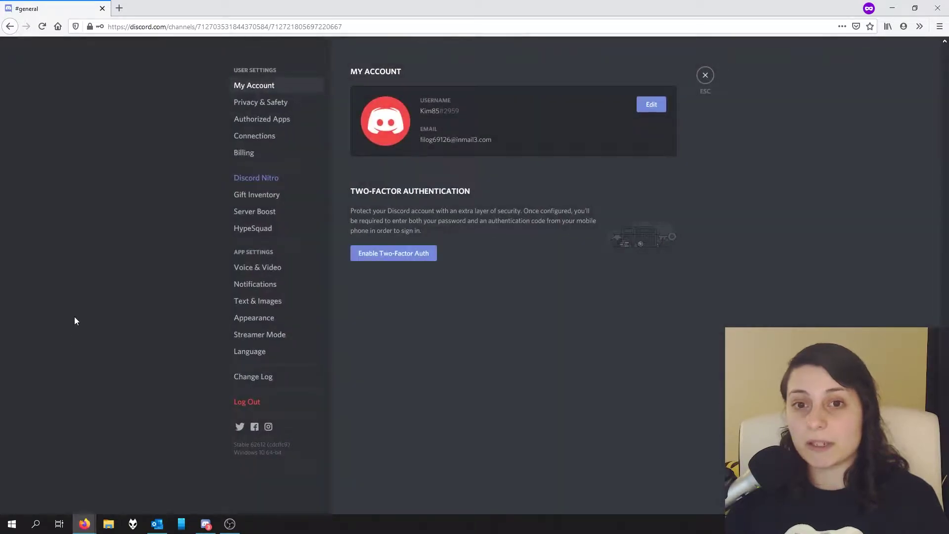
{"action": "left_click", "coordinate": [258, 271]}
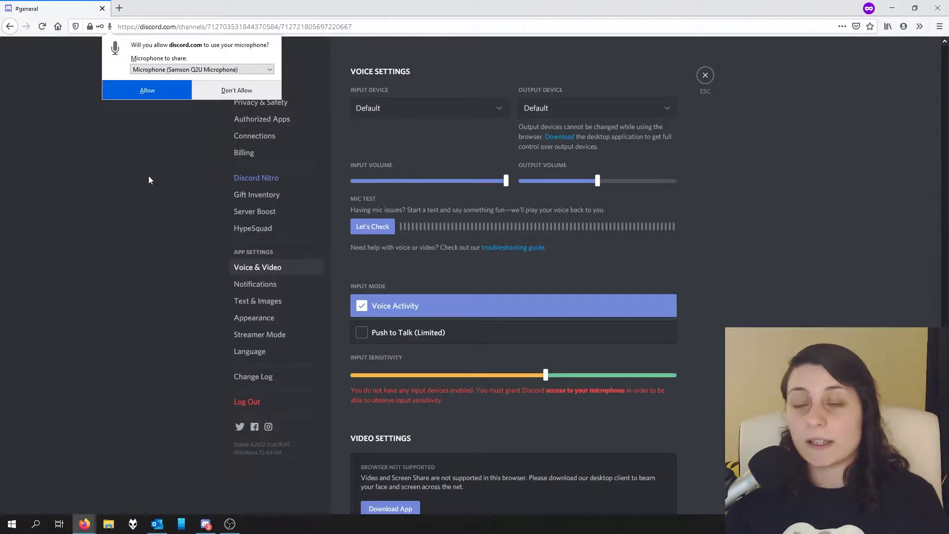
{"action": "left_click", "coordinate": [426, 106]}
{"action": "left_click", "coordinate": [426, 105]}
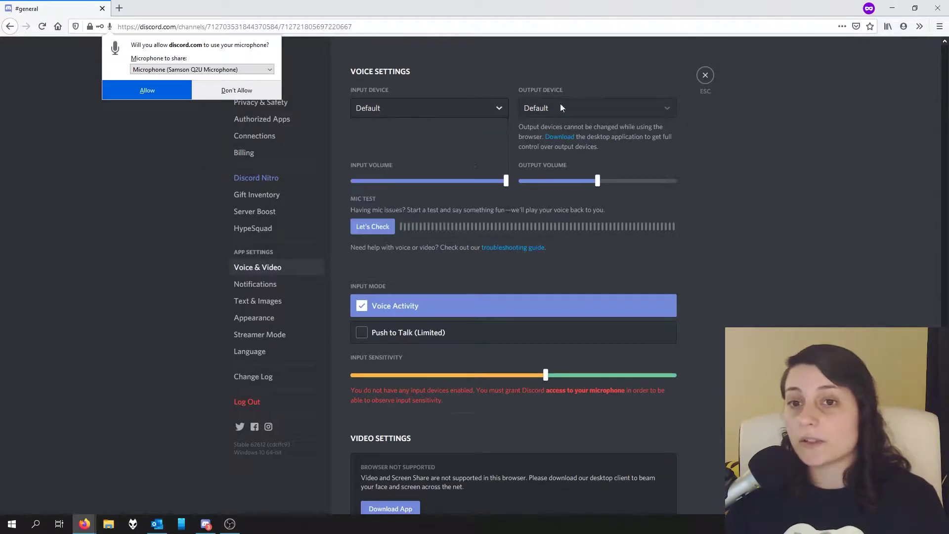
Grant discord.com microphone access in the browser, sharing the Microphone (AUKEY PC-LM1 USB Microphone)
{"action": "left_click", "coordinate": [561, 108]}
{"action": "left_click", "coordinate": [593, 103]}
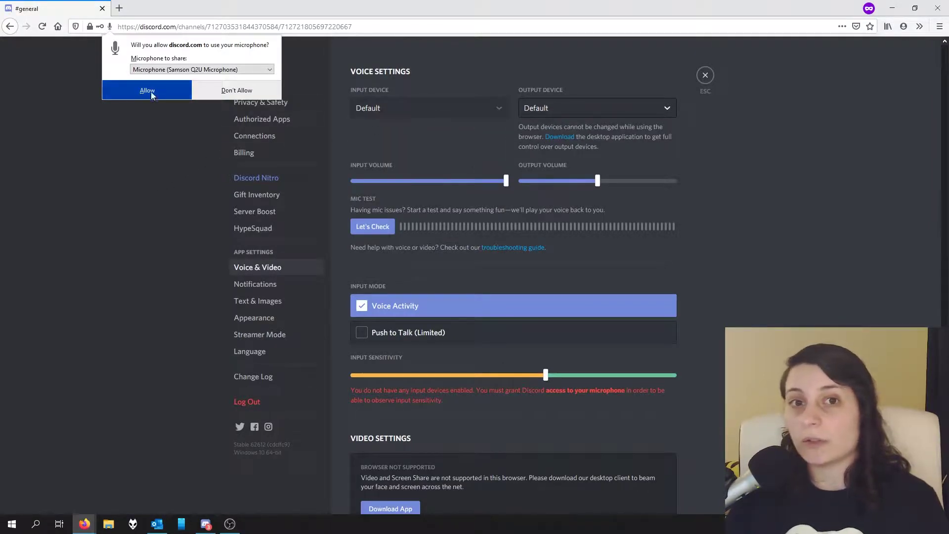
{"action": "left_click", "coordinate": [200, 69]}
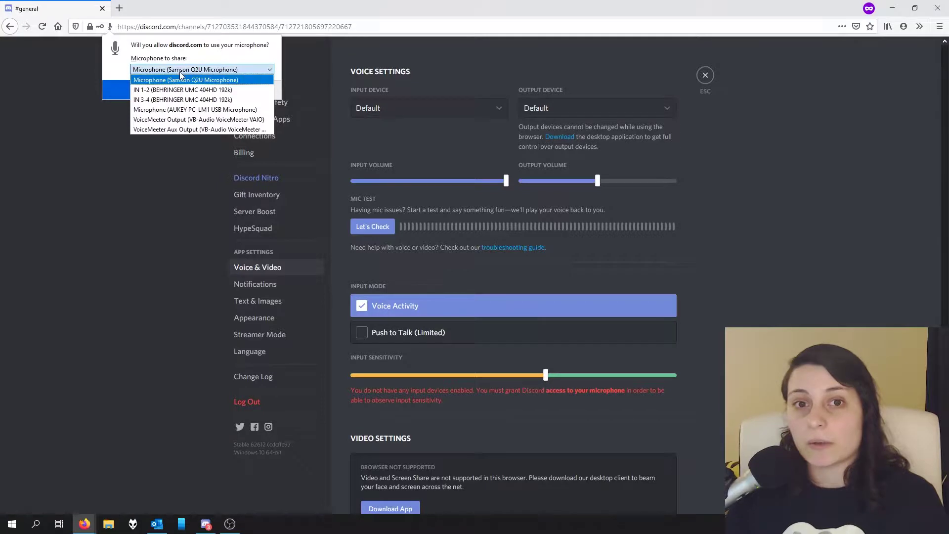
{"action": "left_click", "coordinate": [176, 112]}
{"action": "left_click", "coordinate": [156, 93]}
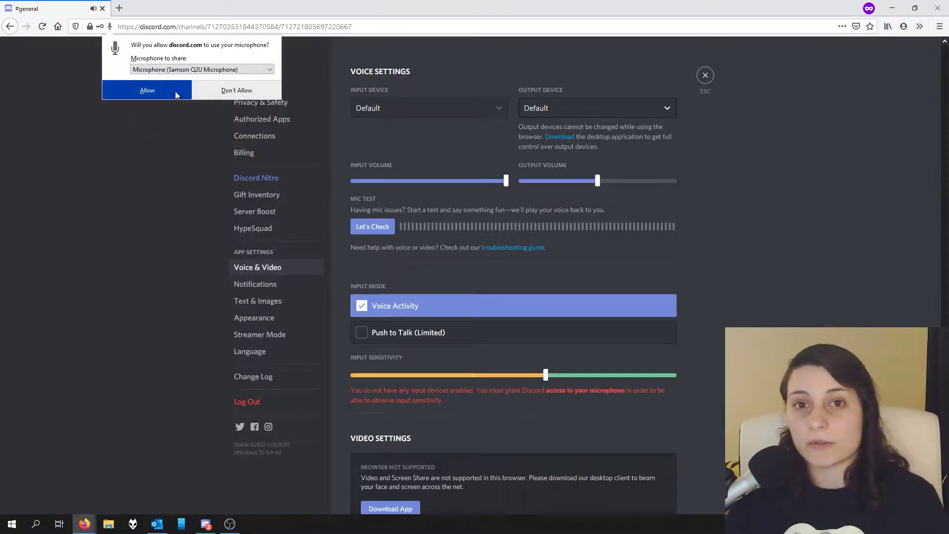
{"action": "left_click", "coordinate": [165, 70]}
{"action": "left_click", "coordinate": [160, 111]}
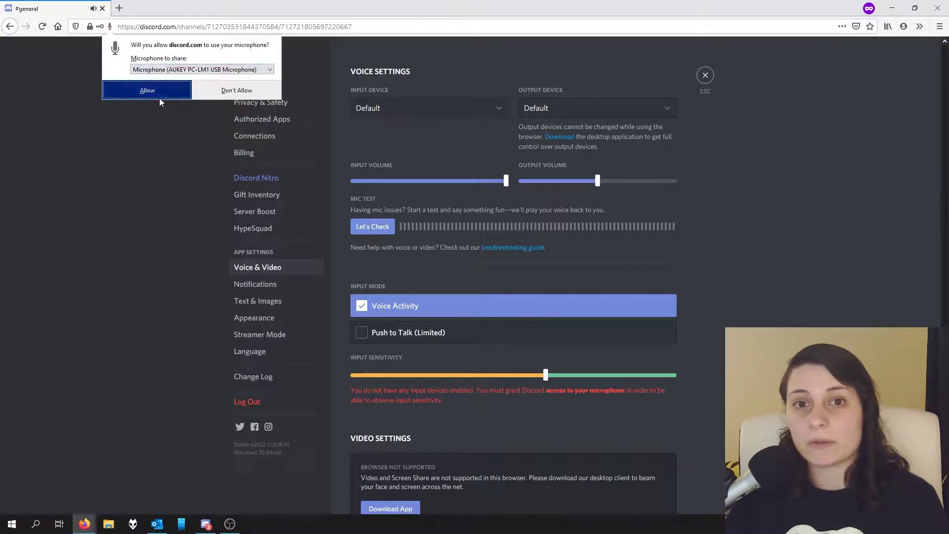
{"action": "left_click", "coordinate": [159, 98]}
Set the voice input device to Microphone (AUKEY PC-LM1 USB Microphone) and allow the browser's repeated microphone request
{"action": "left_click", "coordinate": [421, 109]}
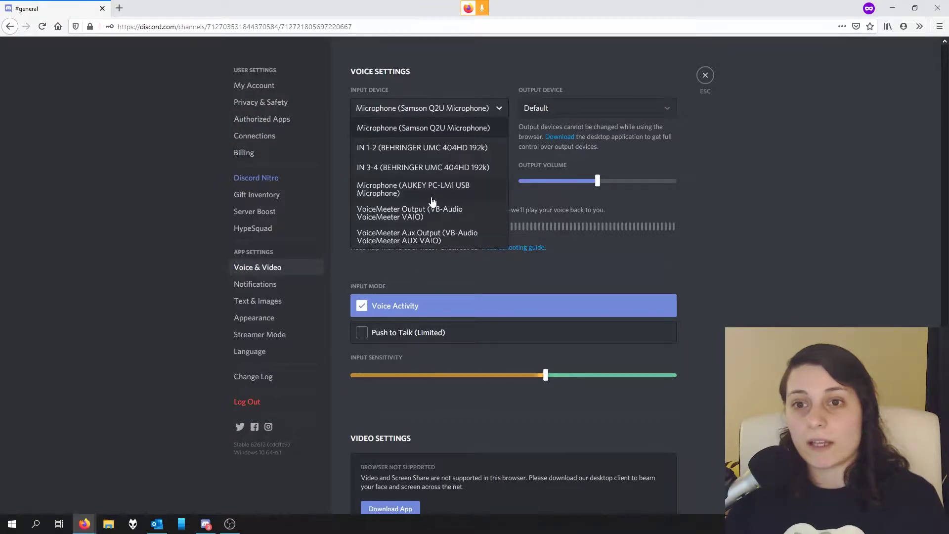
{"action": "scroll", "coordinate": [431, 200], "scroll_direction": "down", "scroll_amount": 1}
{"action": "left_click", "coordinate": [437, 131]}
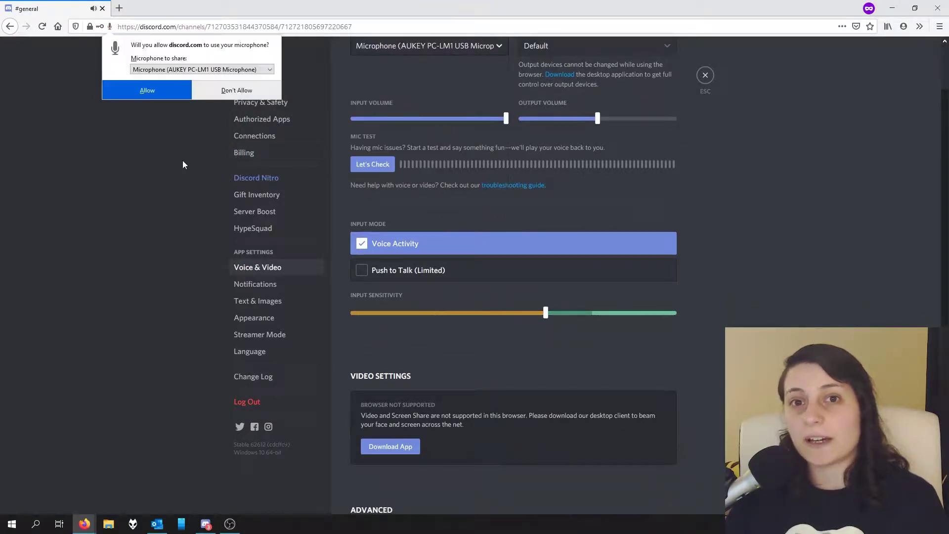
{"action": "left_click", "coordinate": [148, 91]}
{"action": "scroll", "coordinate": [647, 161], "scroll_direction": "up", "scroll_amount": 1}
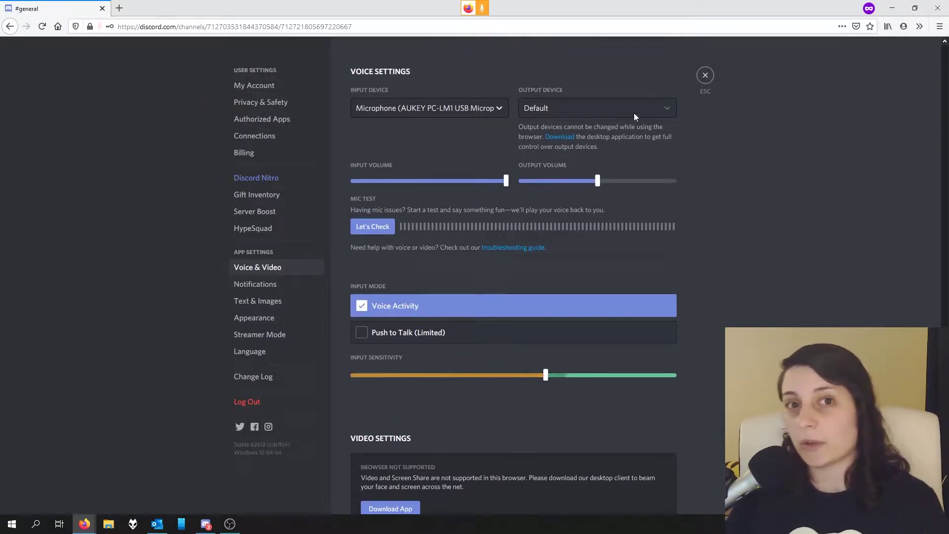
Check the output device choices and the remaining voice and video settings, and close the user settings
{"action": "left_click", "coordinate": [612, 109]}
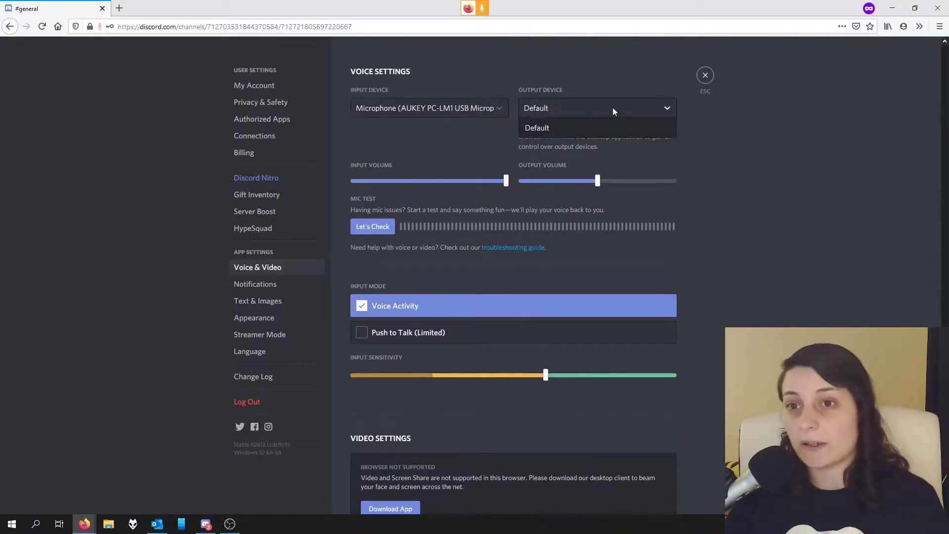
{"action": "left_click", "coordinate": [612, 108]}
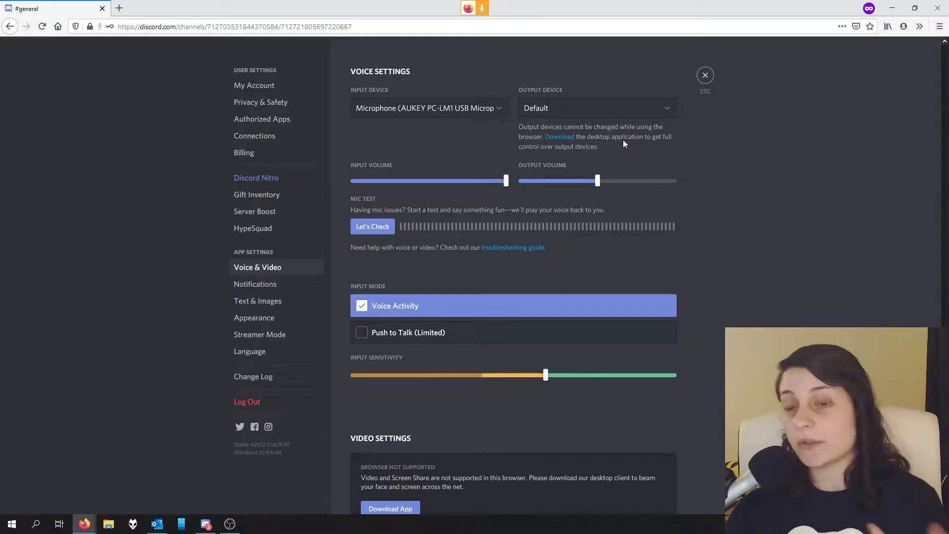
{"action": "scroll", "coordinate": [747, 219], "scroll_direction": "down", "scroll_amount": 4}
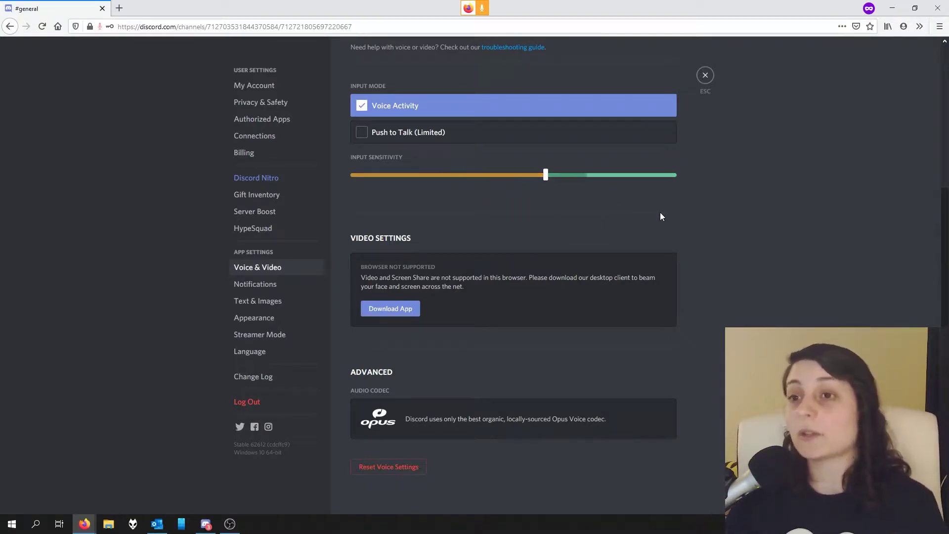
{"action": "left_click", "coordinate": [708, 77]}
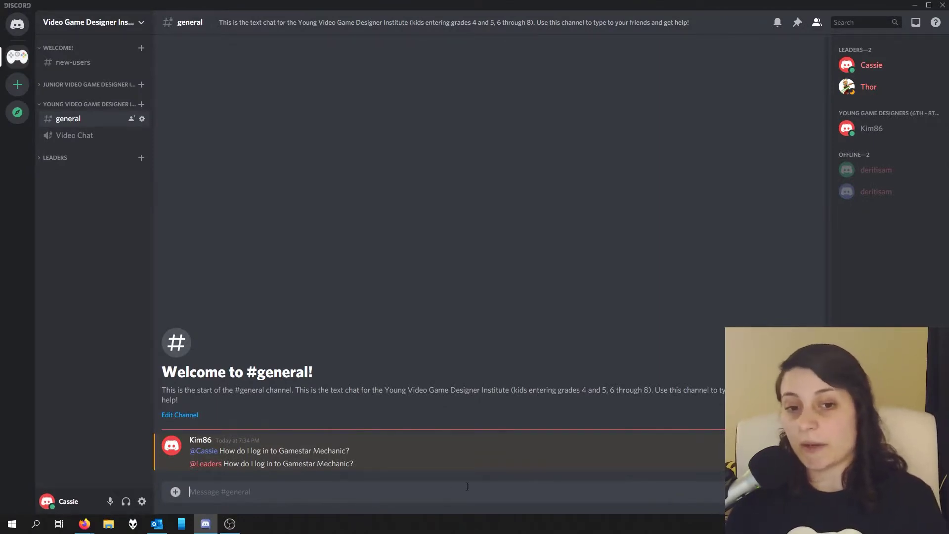
In the Discord desktop app, join the Young Video Game Designer section's Video Chat channel and open its call view
{"action": "left_click", "coordinate": [81, 136]}
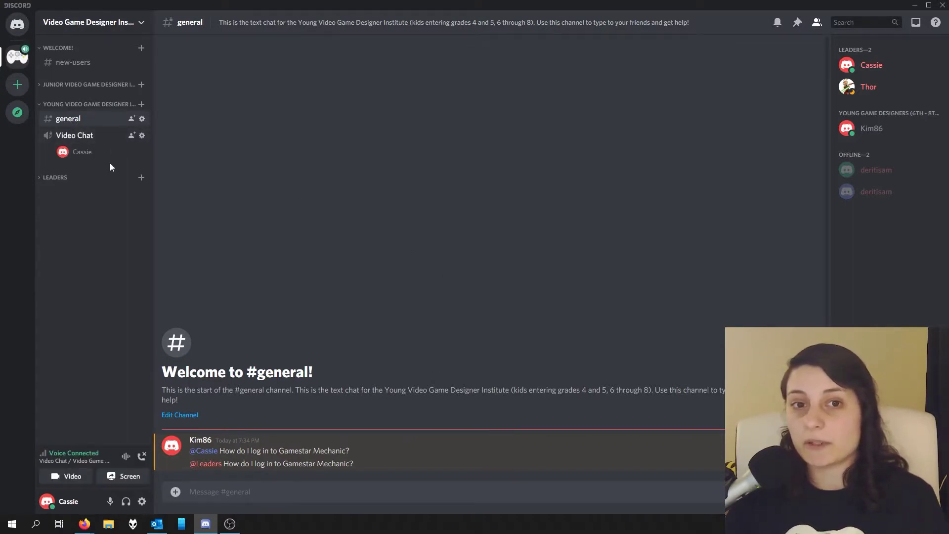
{"action": "left_click", "coordinate": [79, 136]}
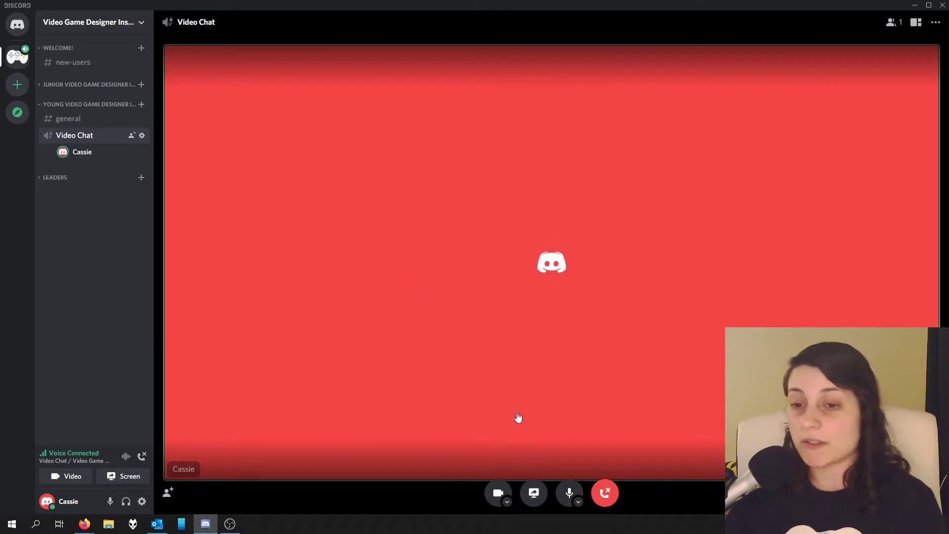
Share the Video Chat - Discord window as a live stream in the Video Chat channel and stop the stream
{"action": "left_click", "coordinate": [534, 492]}
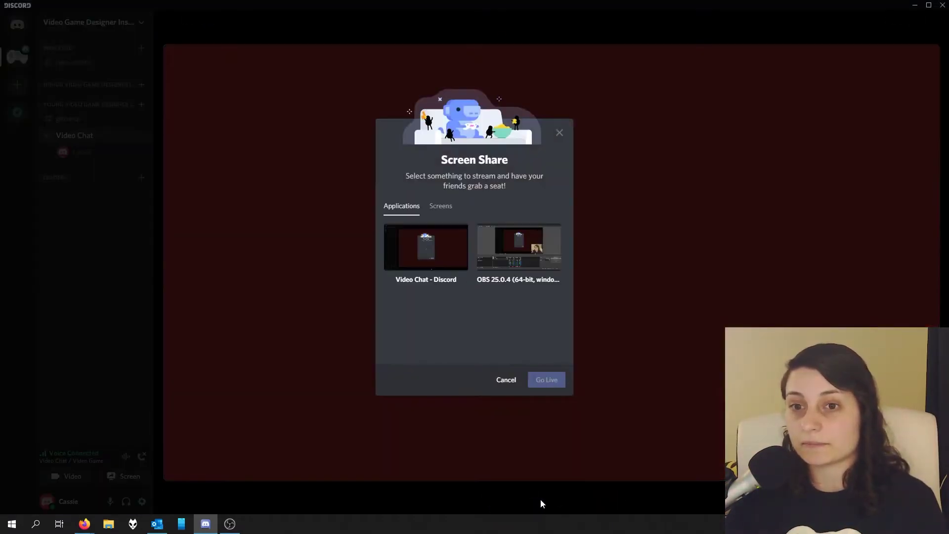
{"action": "left_click", "coordinate": [410, 249]}
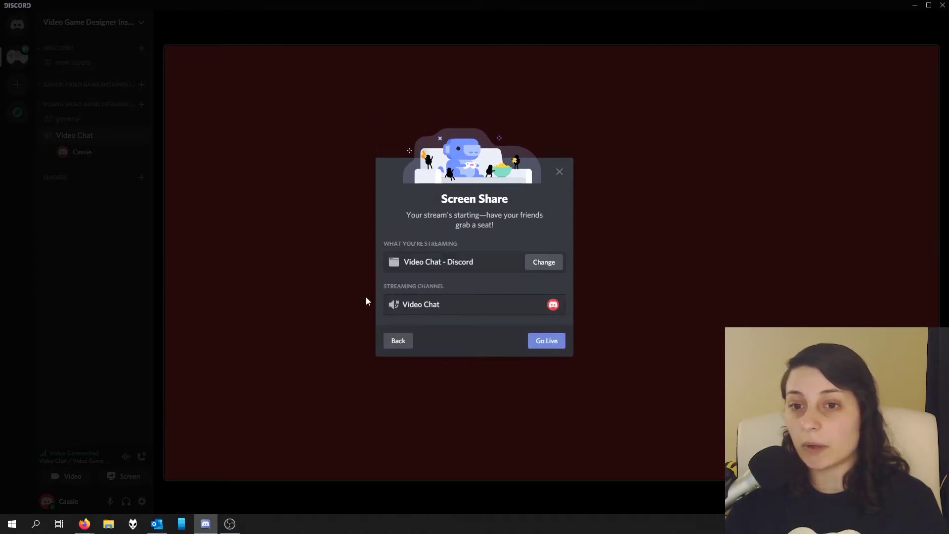
{"action": "left_click", "coordinate": [545, 341]}
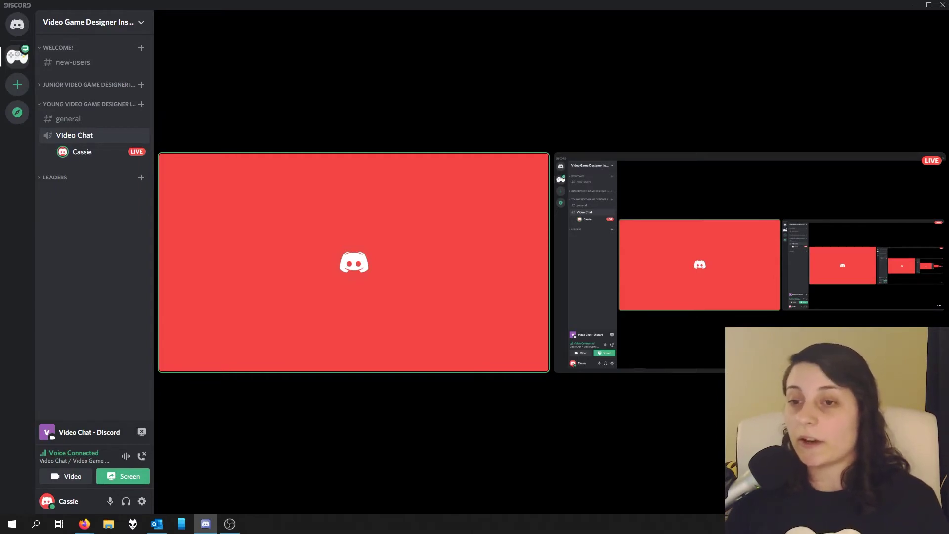
{"action": "mouse_move", "coordinate": [534, 494]}
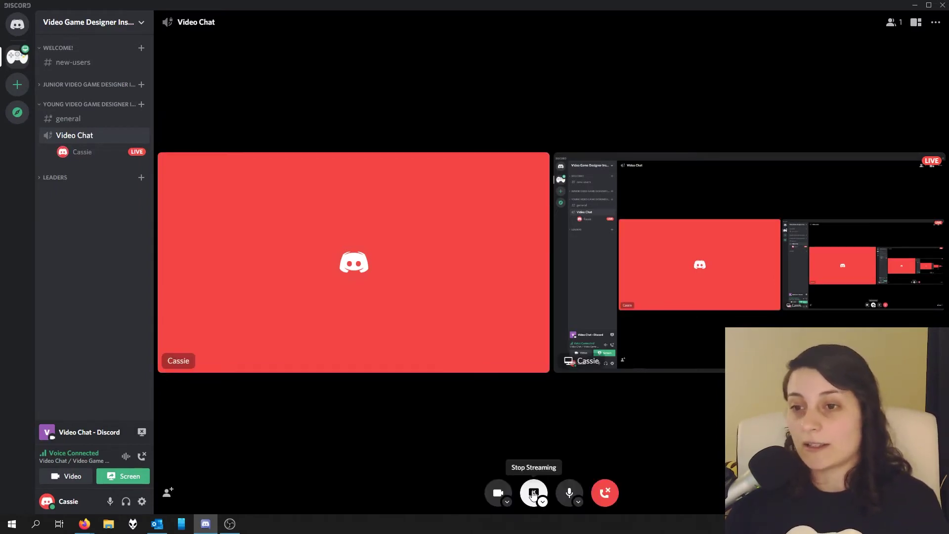
{"action": "left_click", "coordinate": [533, 494]}
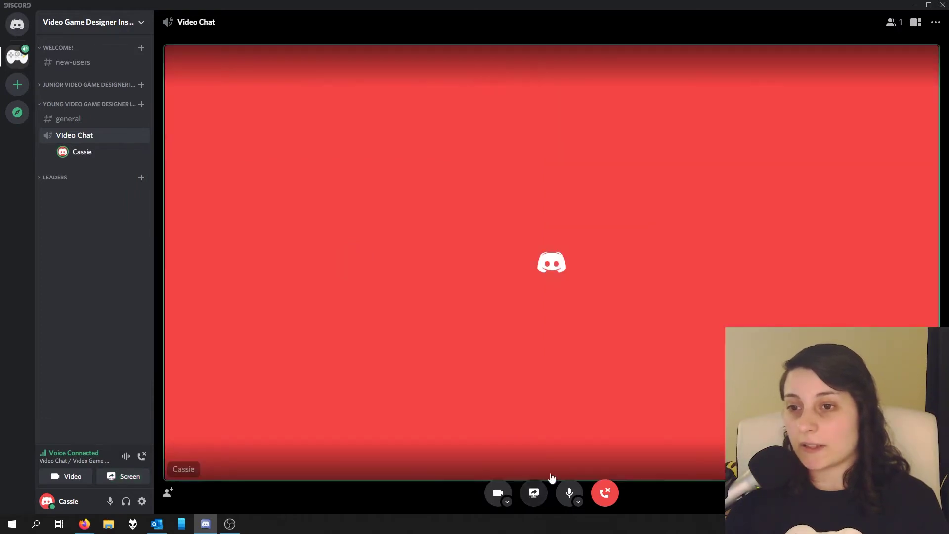